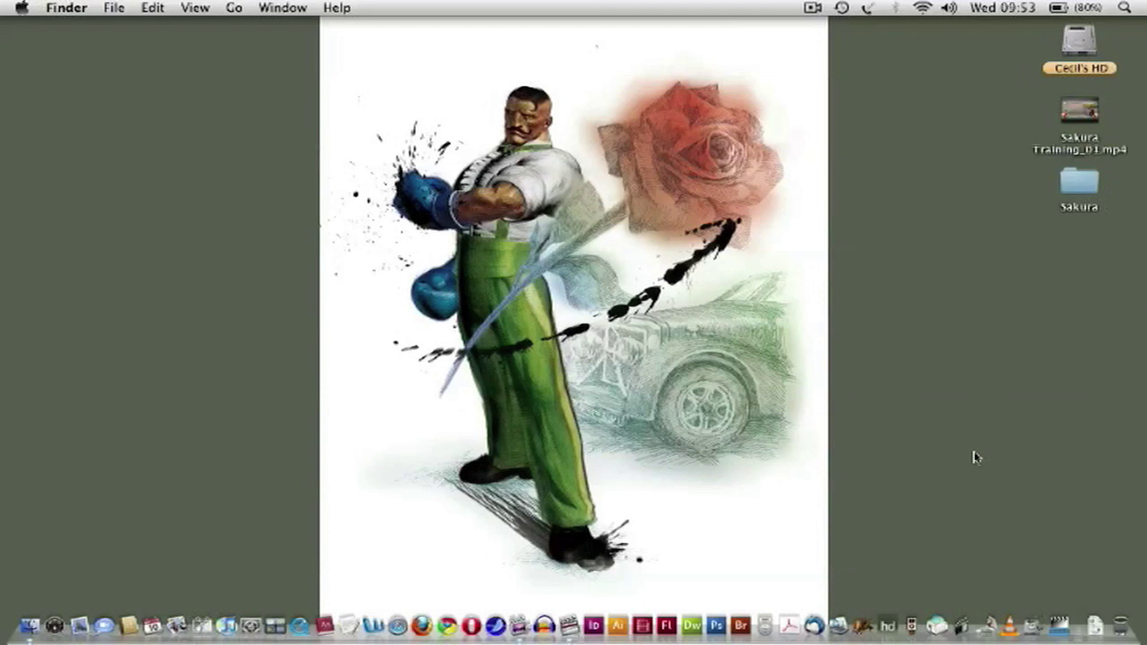
Switch to Final Cut Pro HD with Cmd+Tab
key("super+Tab")
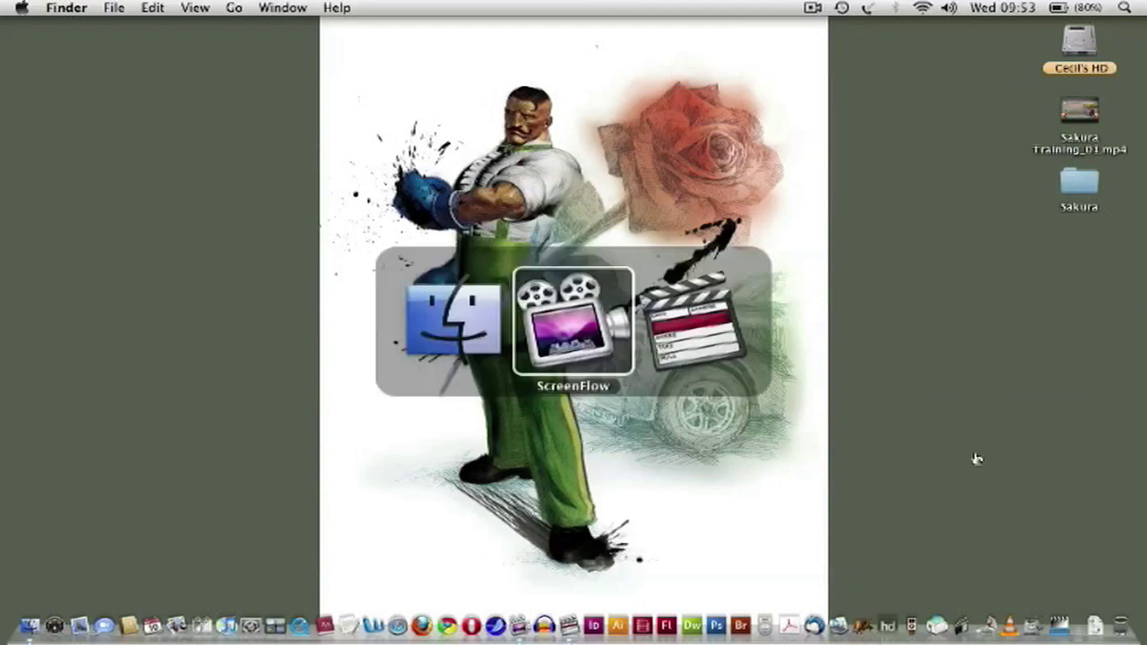
key("super+Tab")
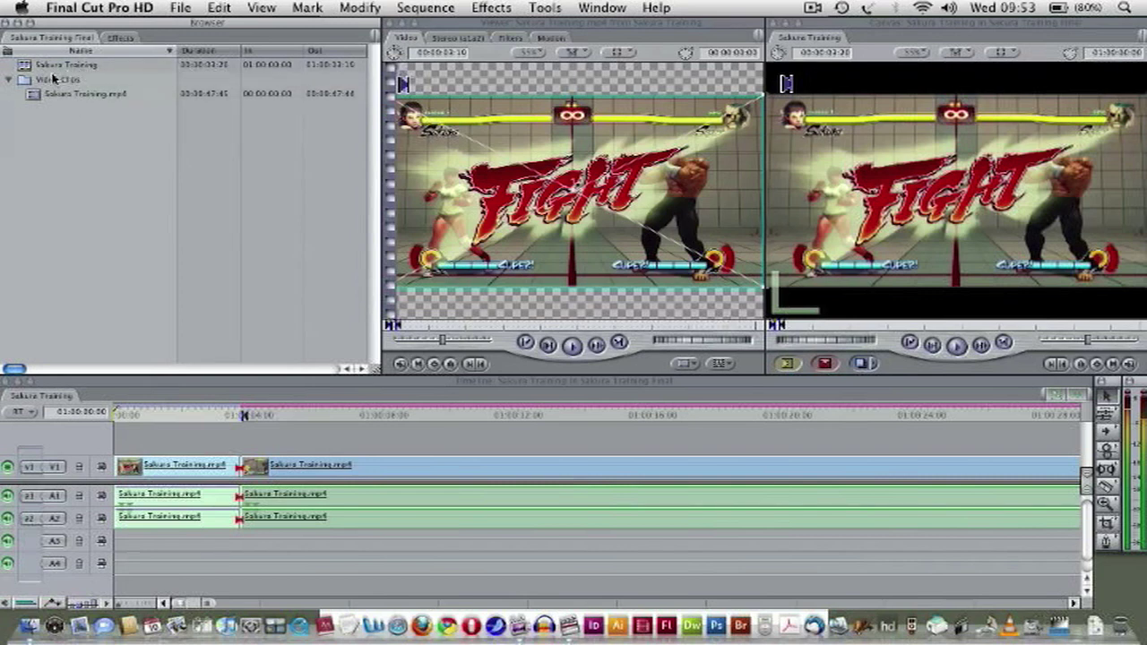
Glance at the Effects folders, then go back to the Sakura Training Final project listing
left_click(119, 39)
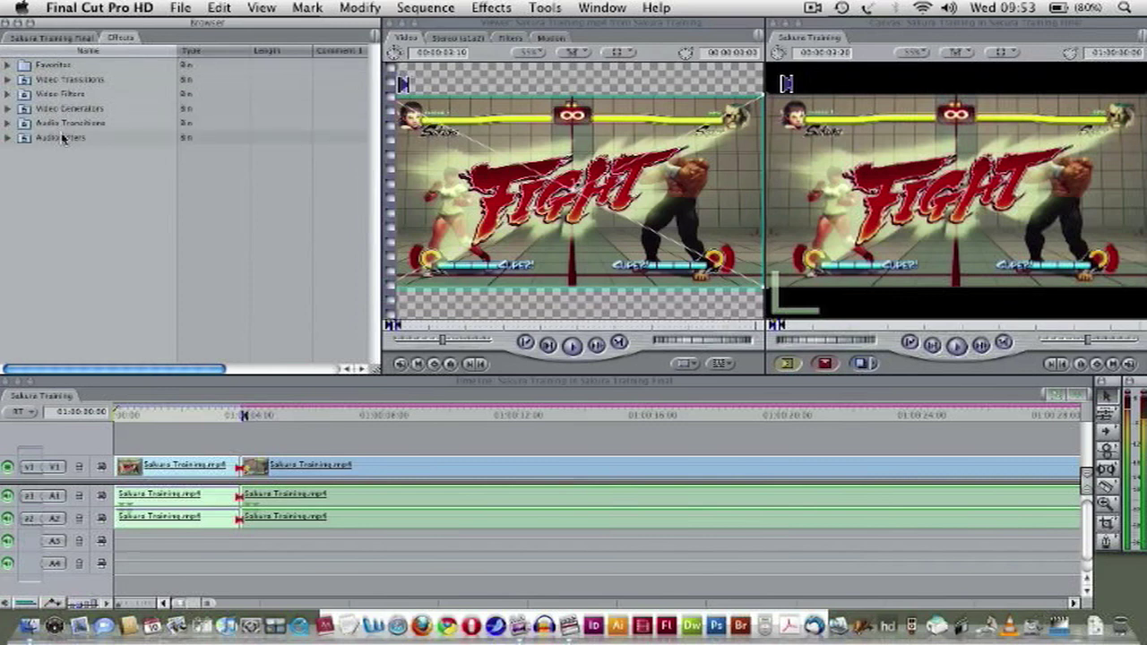
left_click(69, 39)
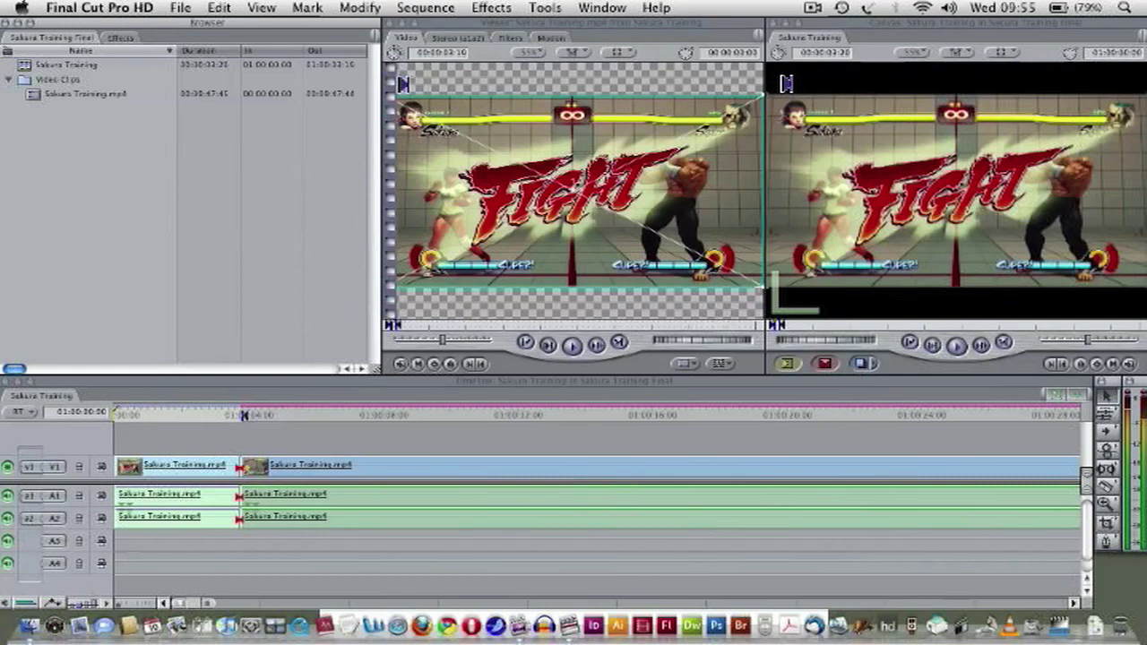
Drag the clip's corner handle outward so the Sakura Training picture fills the frame
left_click_drag(763, 288, 763, 319)
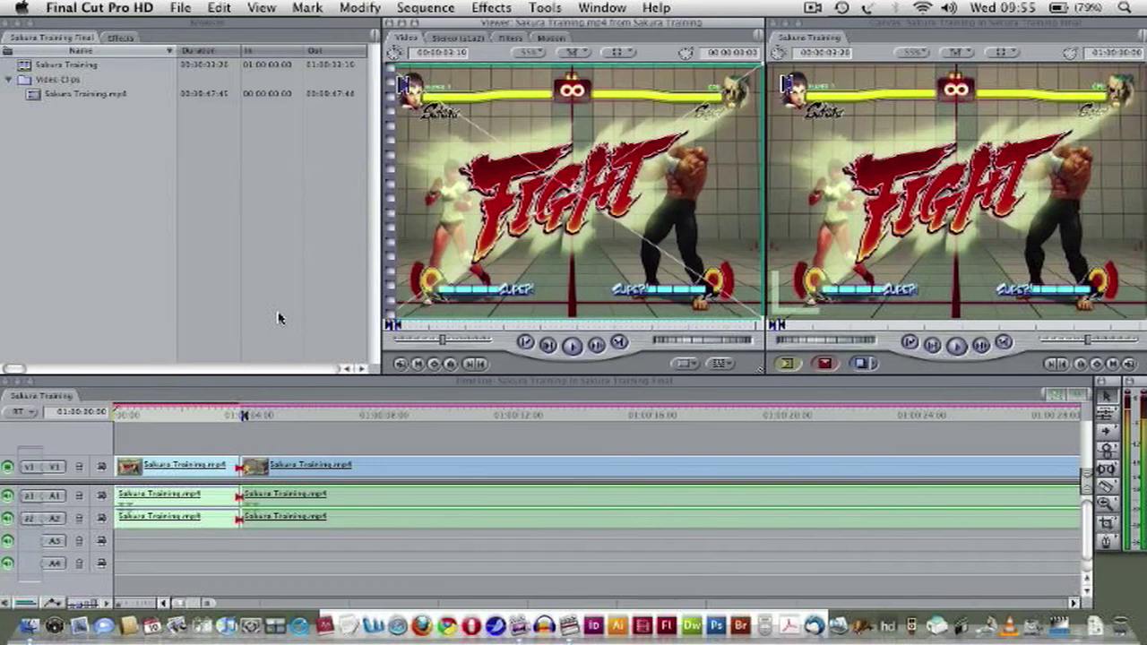
Render the video of the whole sequence using Sequence > Render All > Video
left_click(450, 9)
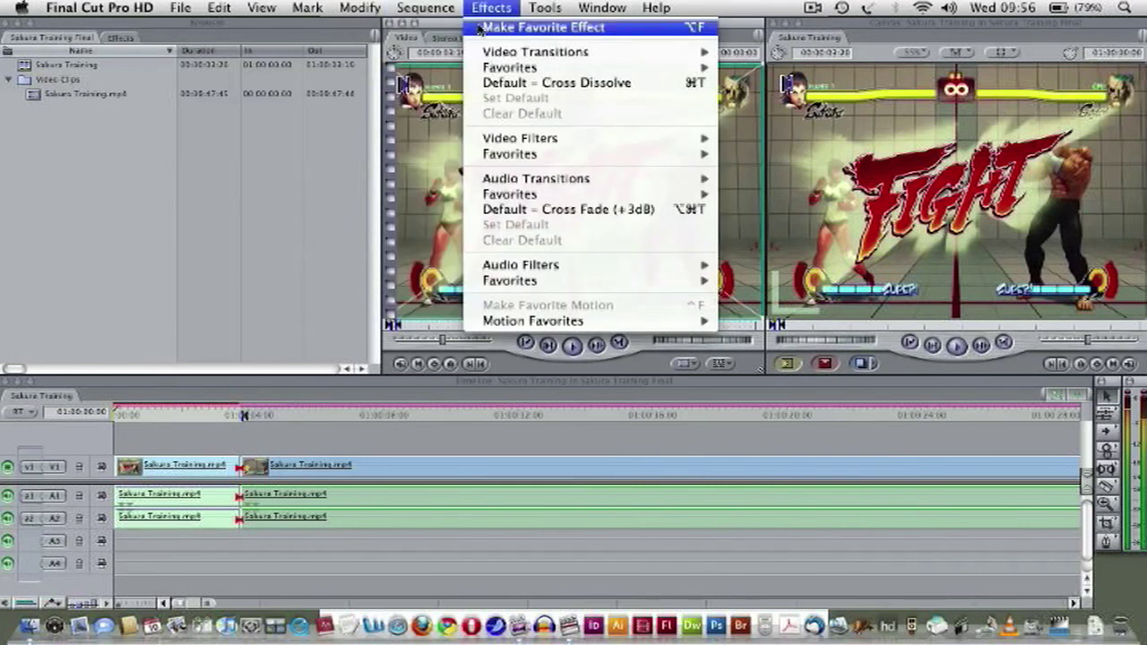
mouse_move(453, 27)
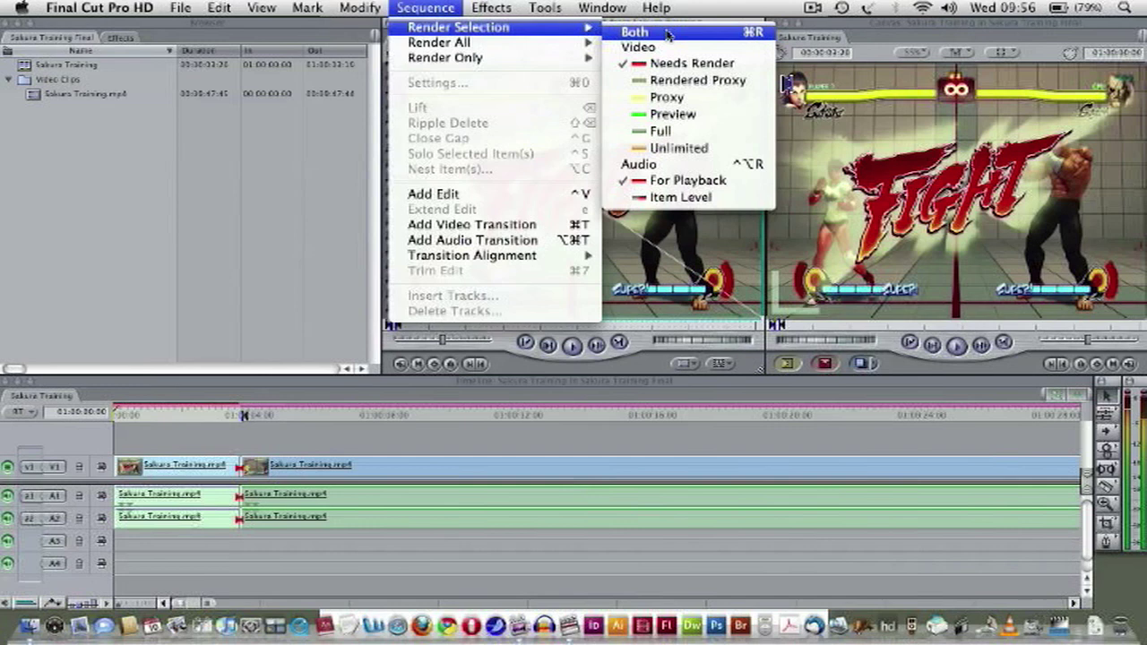
mouse_move(583, 45)
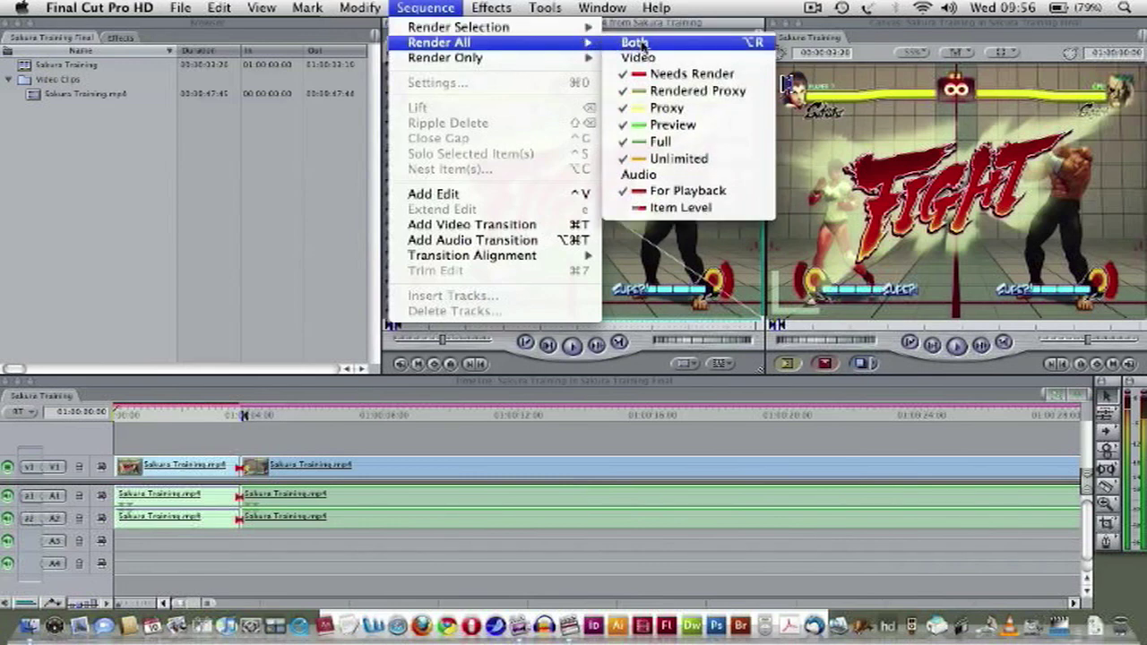
left_click(644, 58)
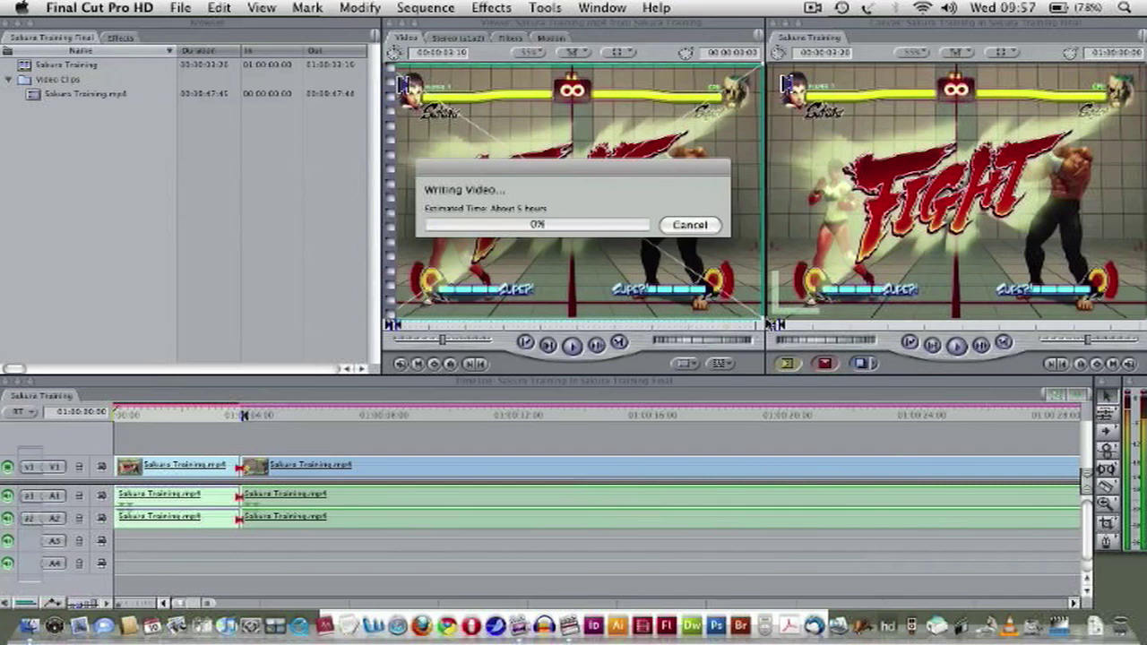
Cancel the roughly 5-hour video render
left_click(705, 230)
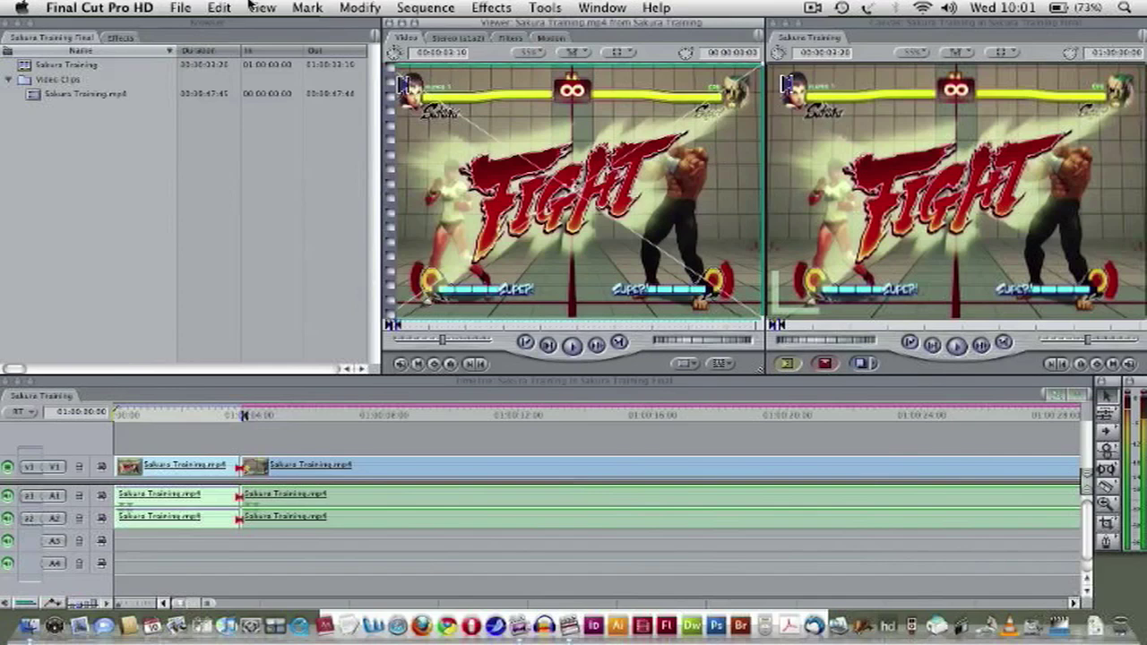
Start a QuickTime Conversion export and set its format to MPEG-4, giving Sakura Training.mp4
left_click(178, 7)
mouse_move(309, 248)
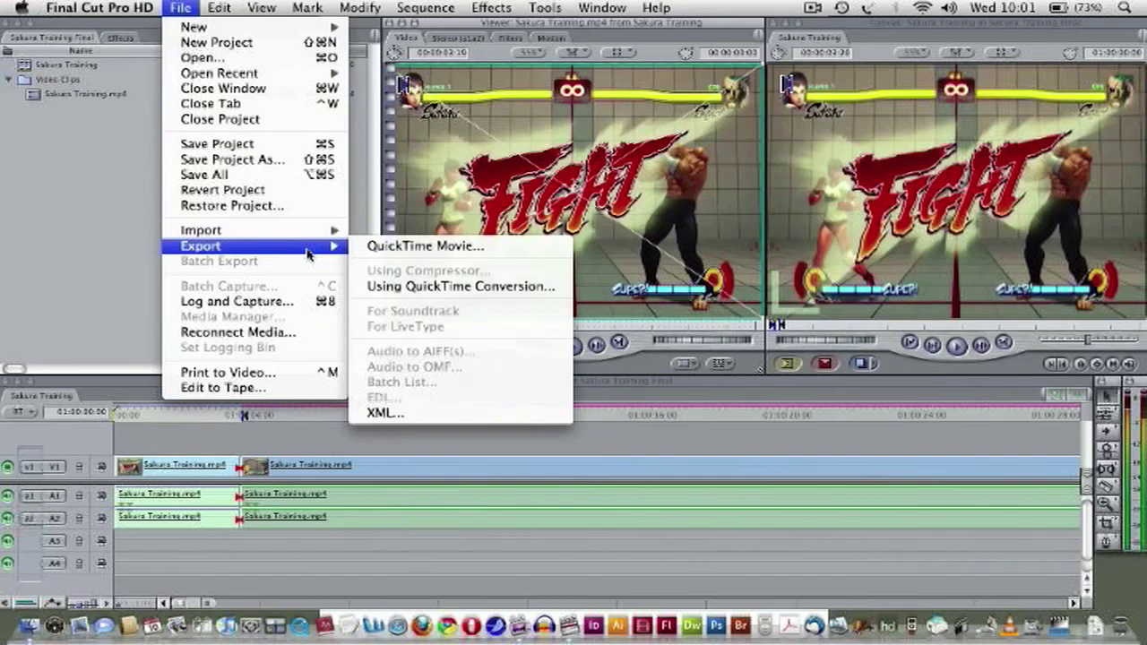
left_click(420, 287)
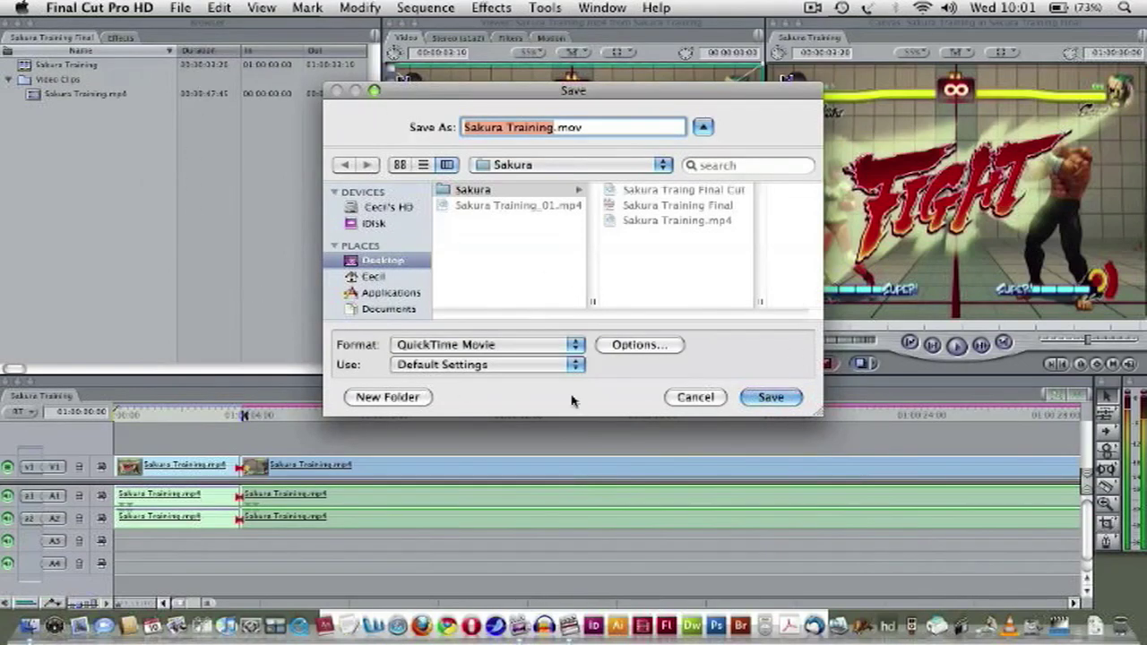
left_click(522, 349)
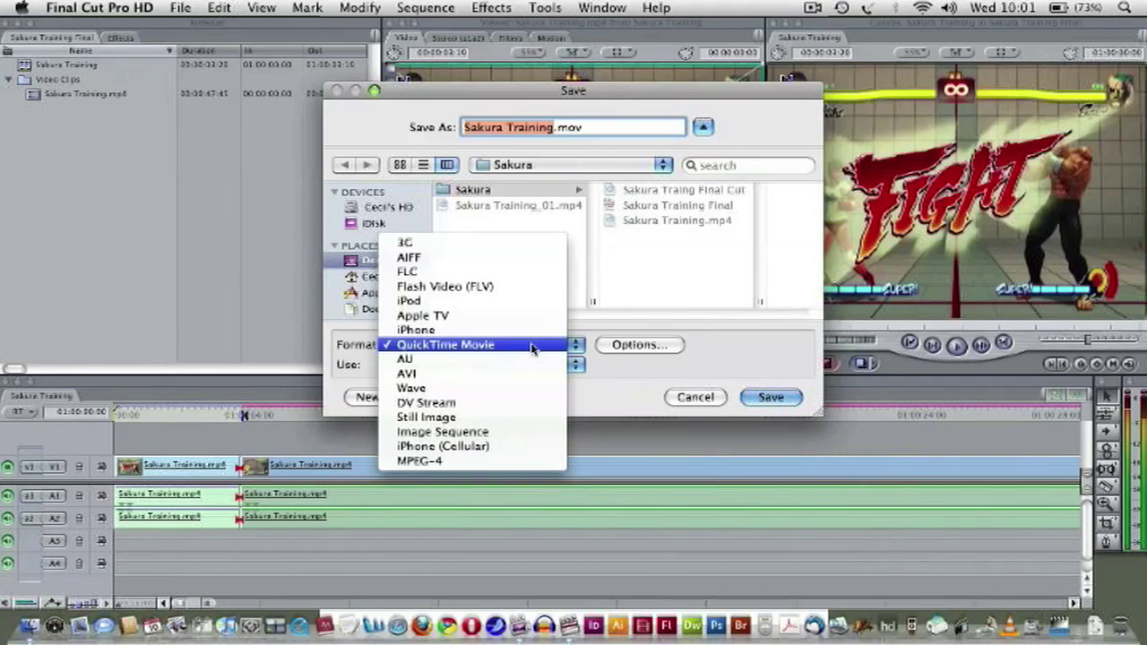
left_click(529, 465)
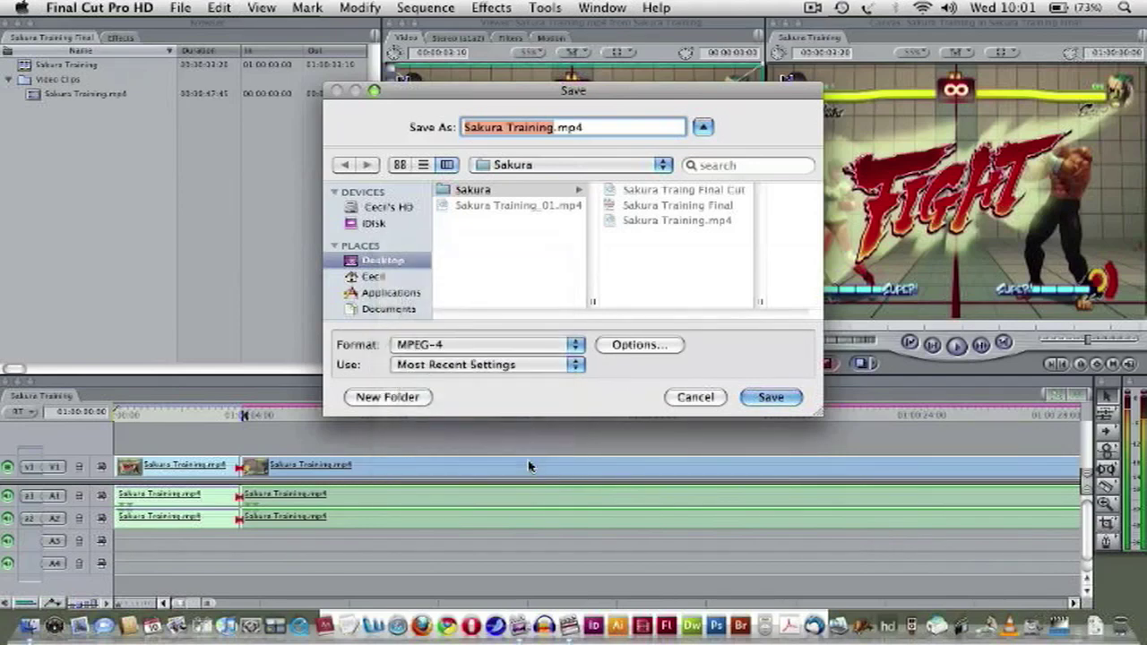
Open the MPEG-4 Options and set File Format to MP4 after briefly trying MP4 (ISMA)
left_click(640, 345)
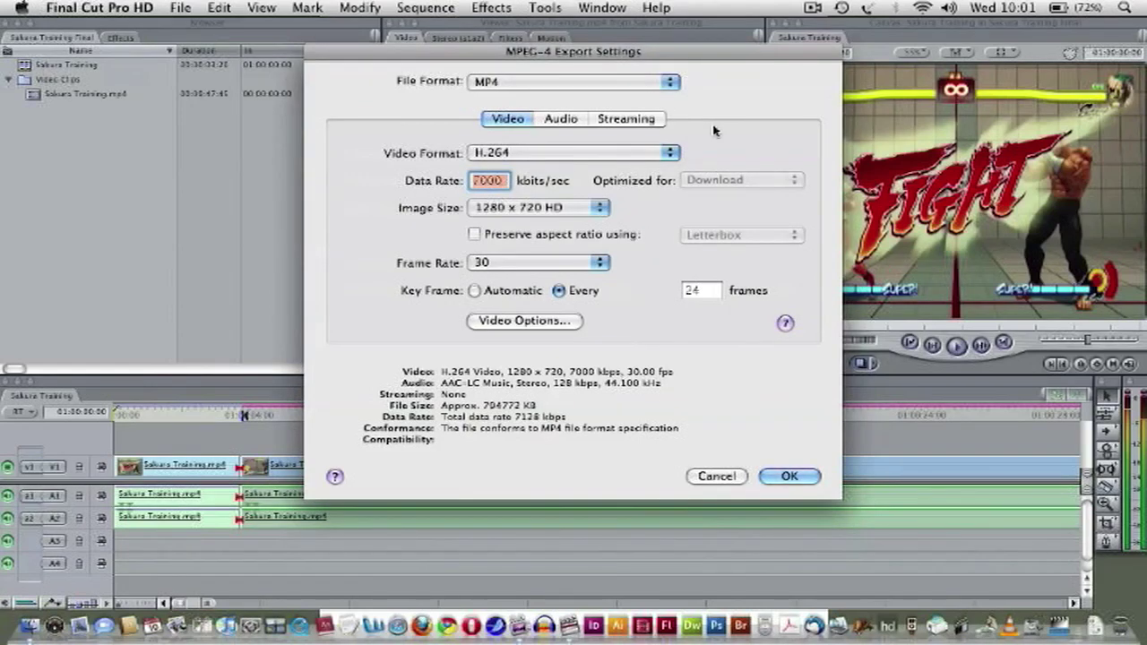
left_click(534, 86)
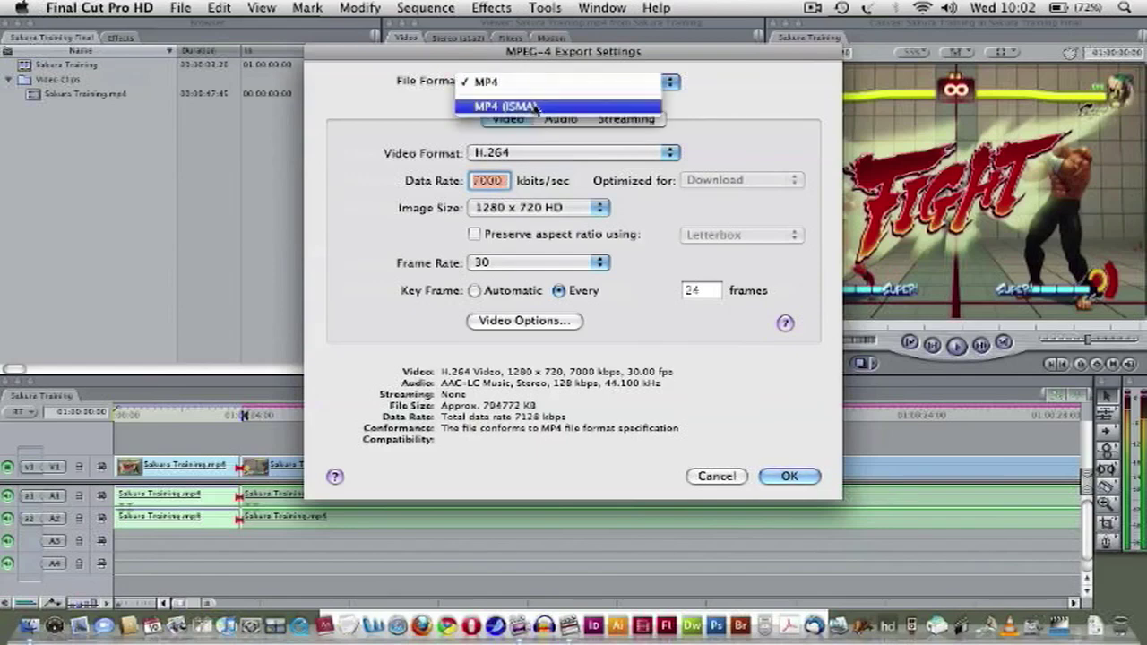
left_click(535, 107)
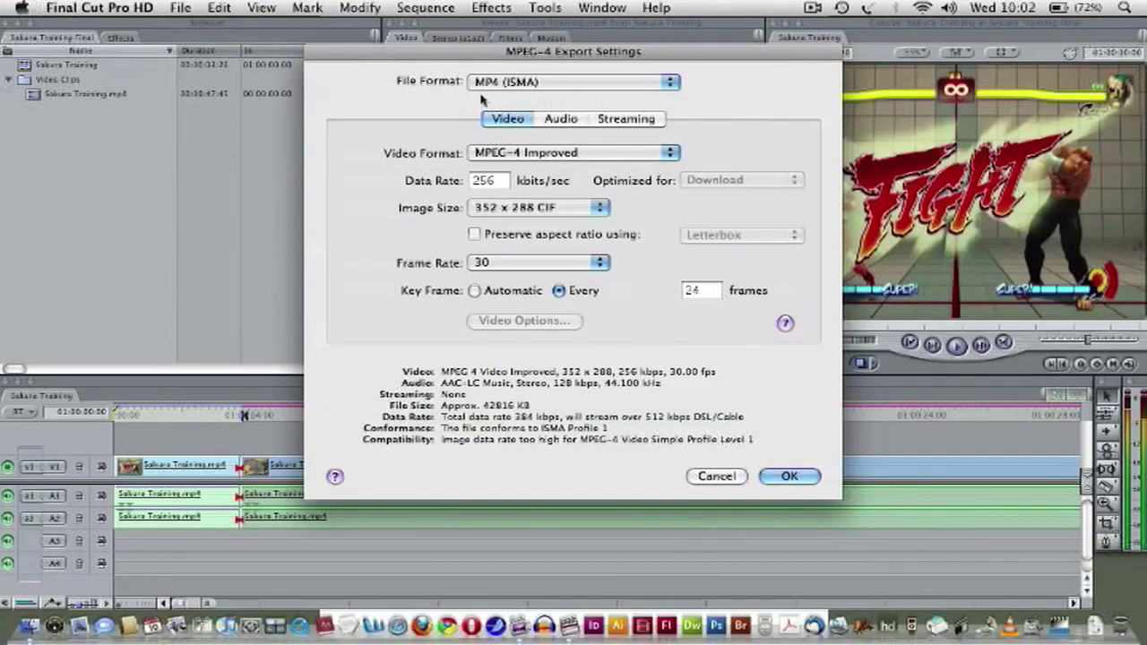
left_click(572, 84)
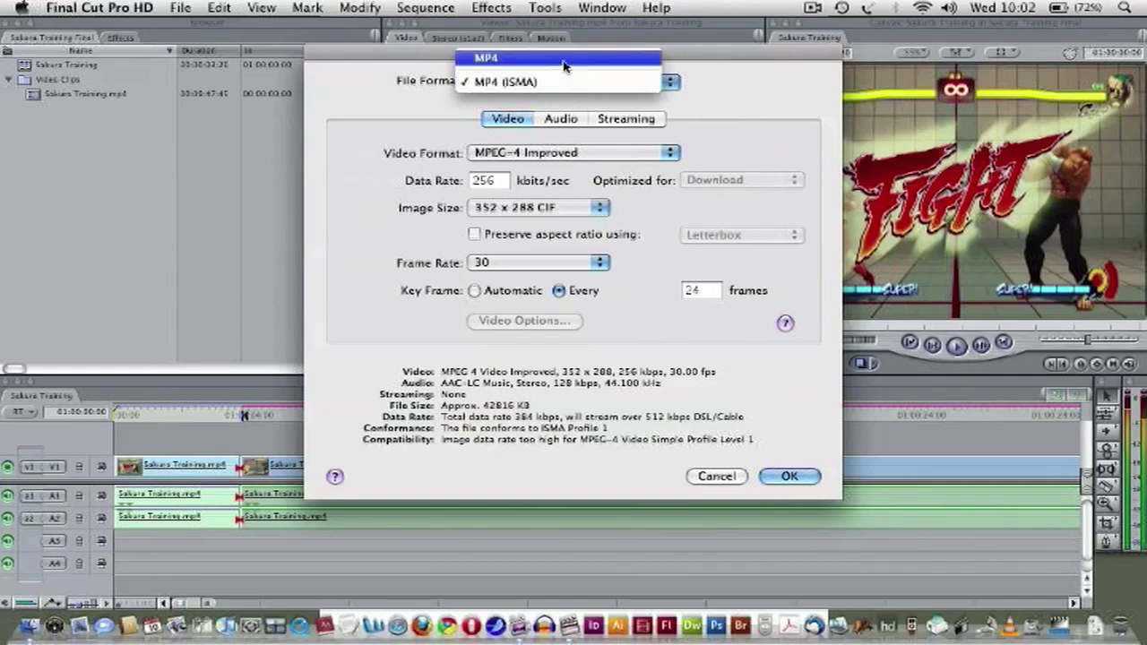
left_click(567, 59)
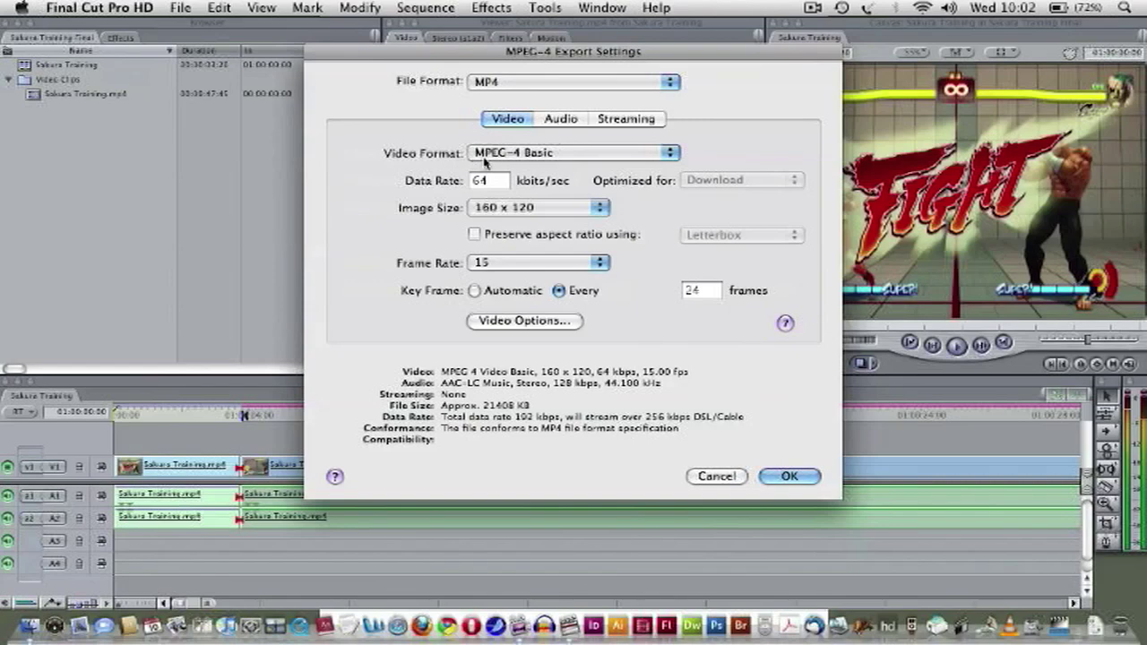
Set the video codec to H.264 with a 7000 kbits/sec data rate
left_click(518, 159)
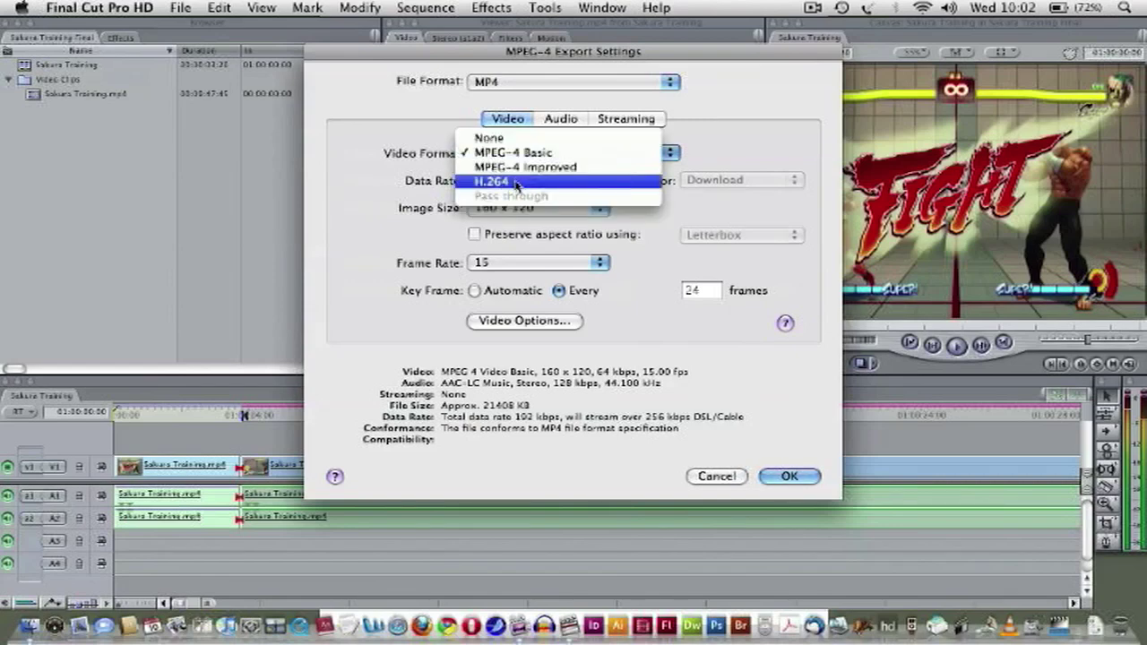
left_click(516, 183)
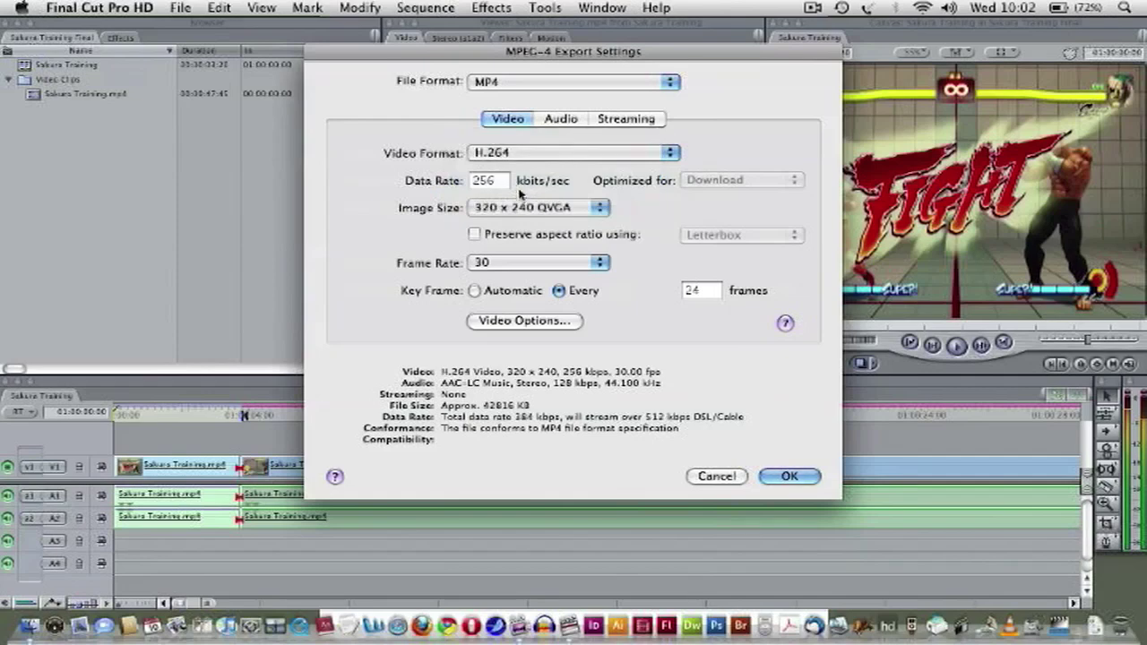
left_click(493, 182)
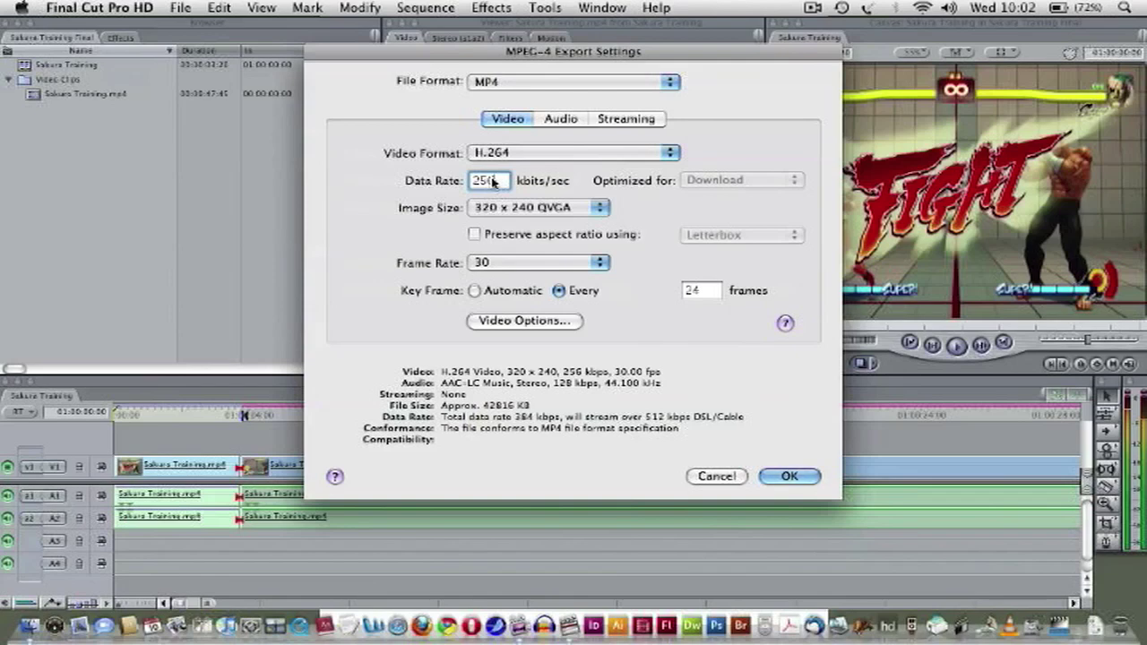
key("BackSpace")
key("BackSpace")
key("BackSpace")
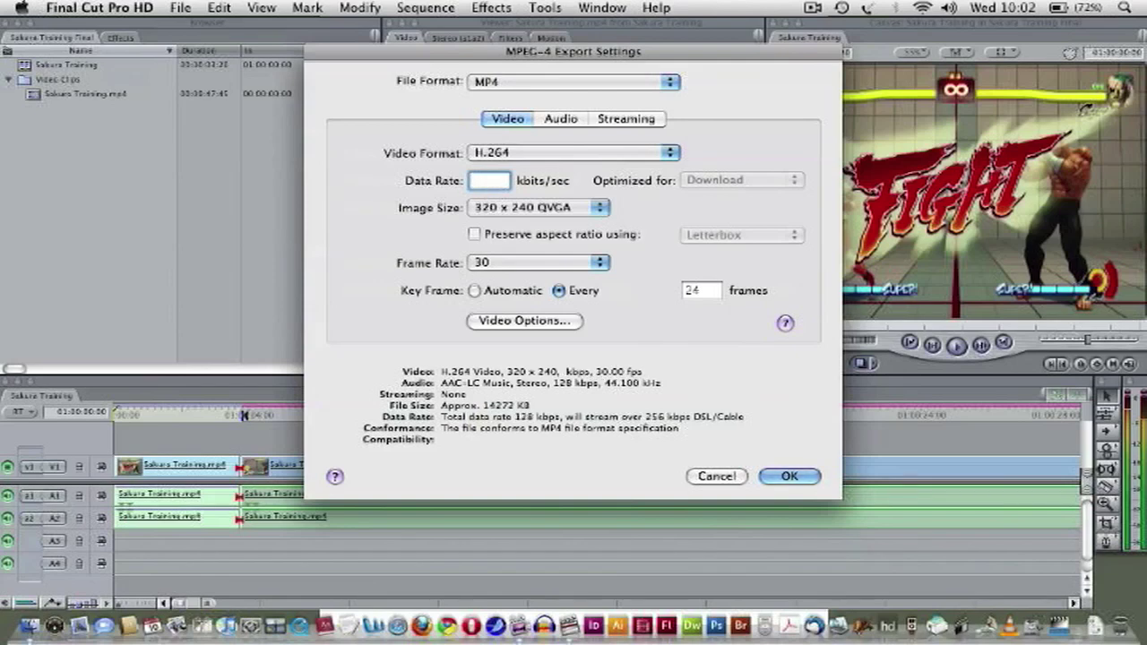
type("6000")
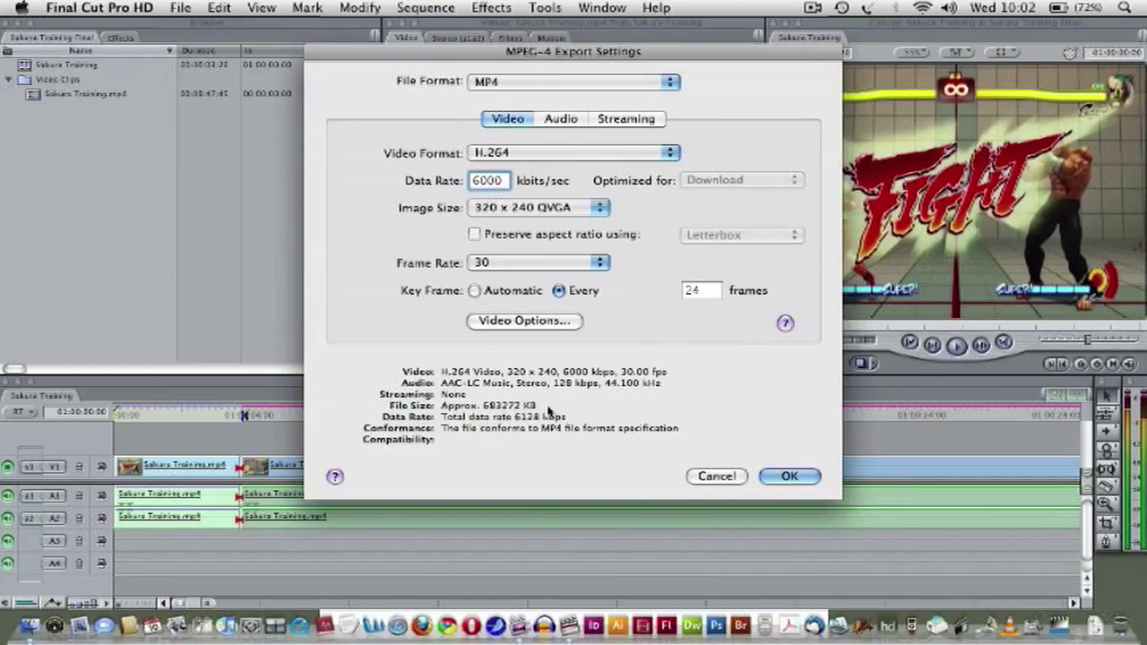
key("BackSpace")
key("BackSpace")
key("BackSpace")
key("BackSpace")
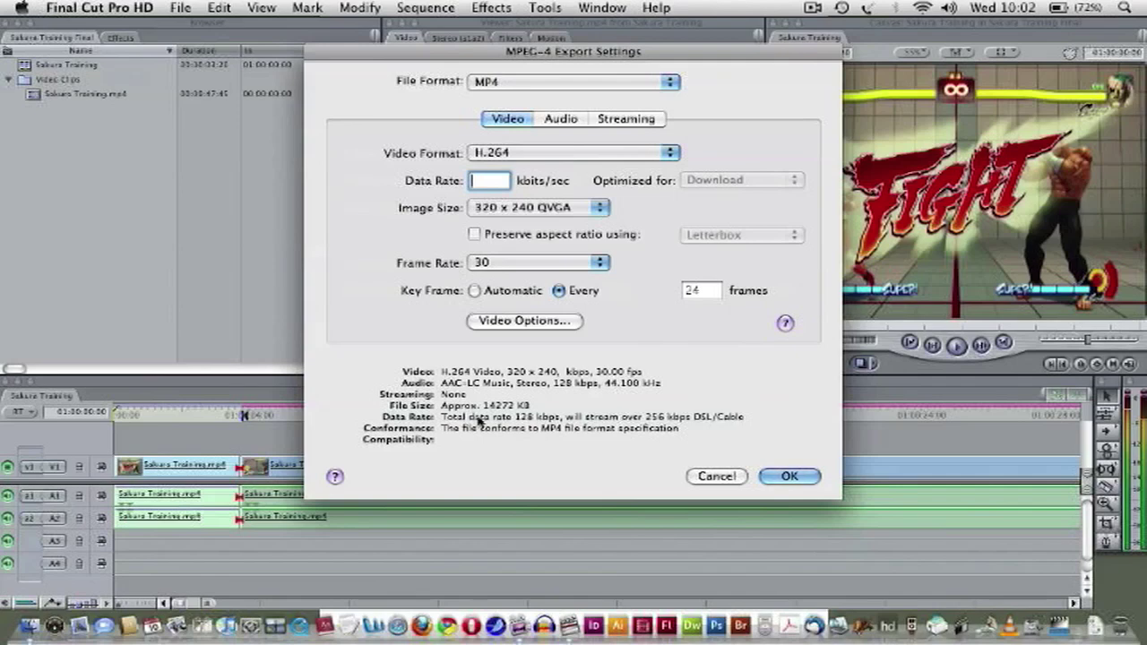
type("7000")
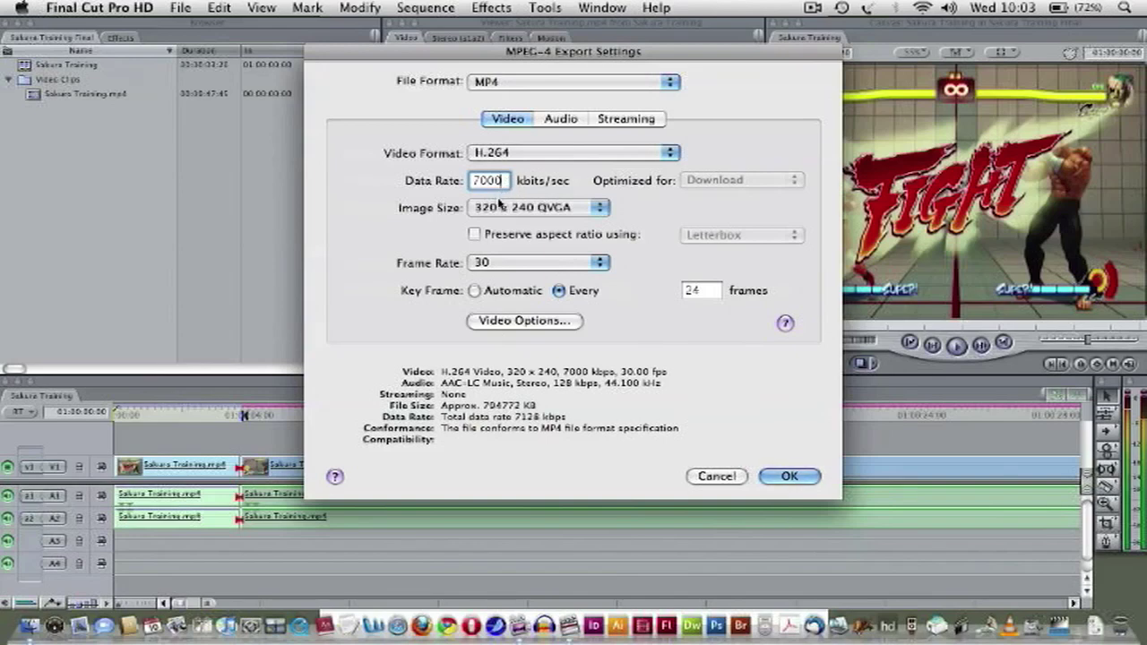
Set image size to 1280 x 720 HD, leaving Preserve aspect ratio unchecked
left_click(498, 207)
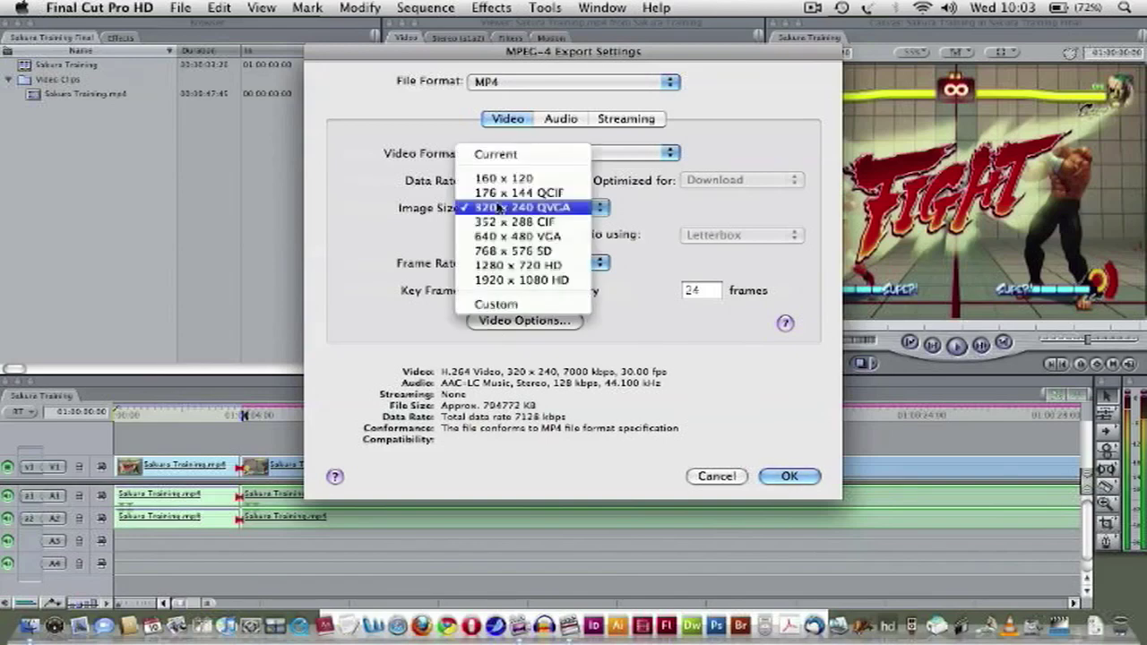
left_click(515, 266)
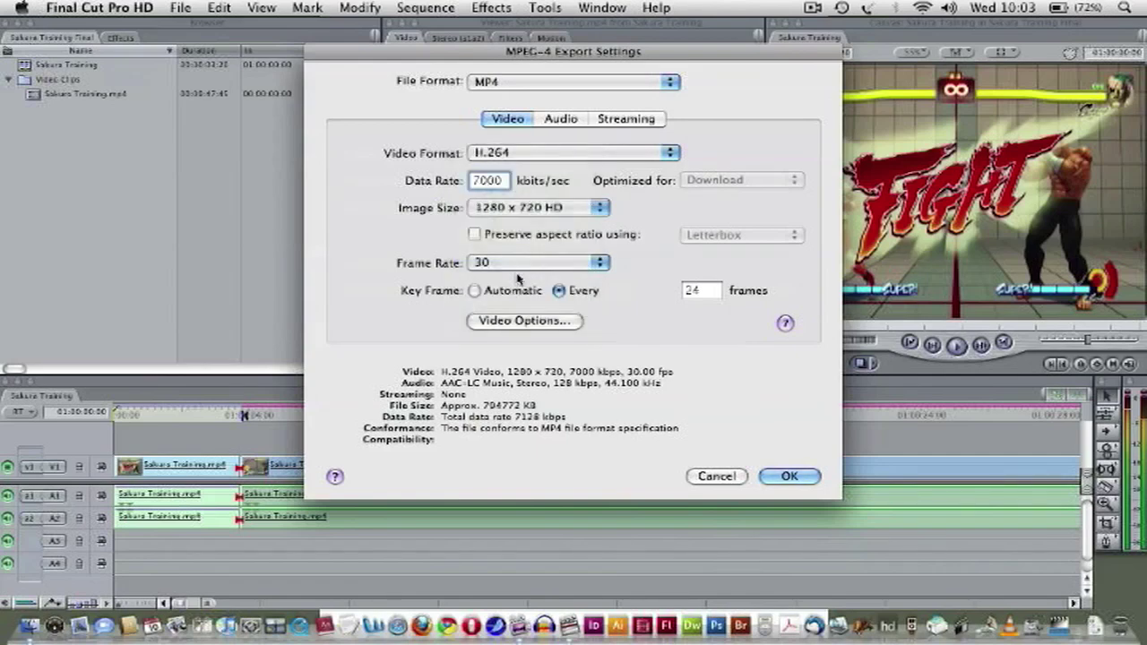
left_click(475, 235)
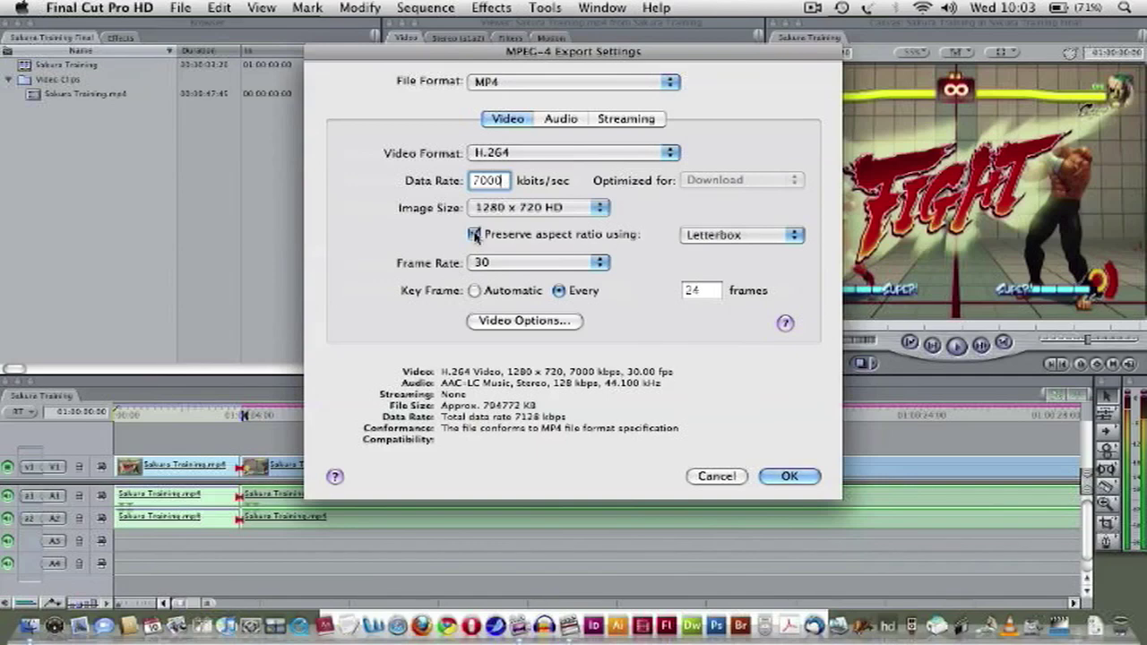
left_click(475, 235)
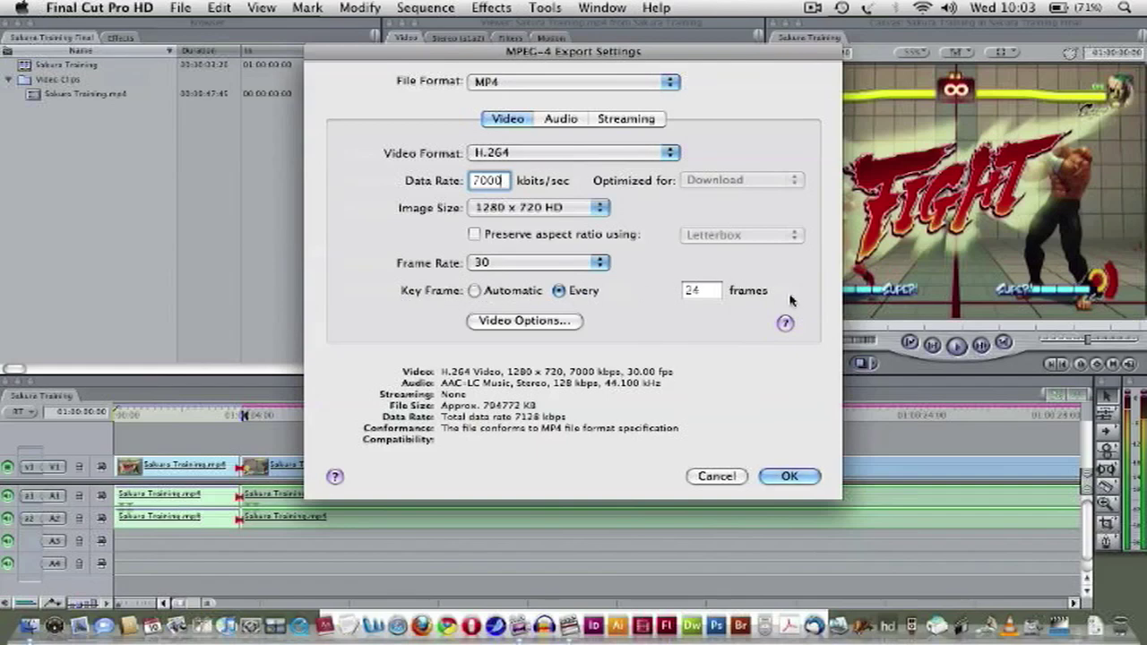
Set the audio Encoding Quality to Best and check the Streaming settings
left_click(562, 119)
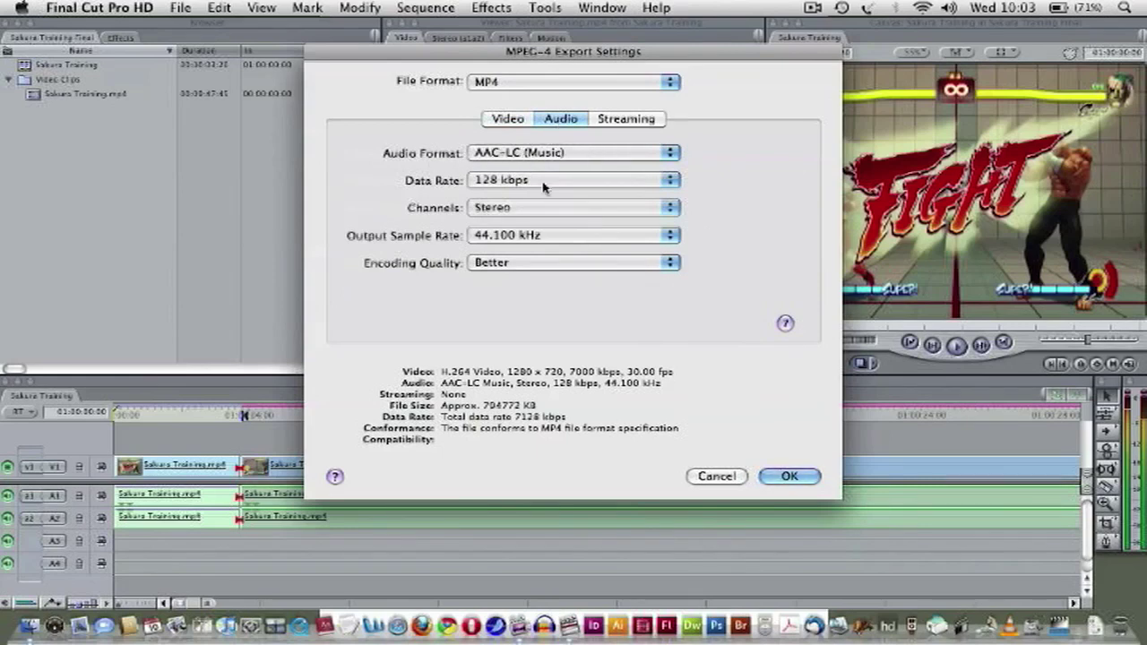
left_click(514, 265)
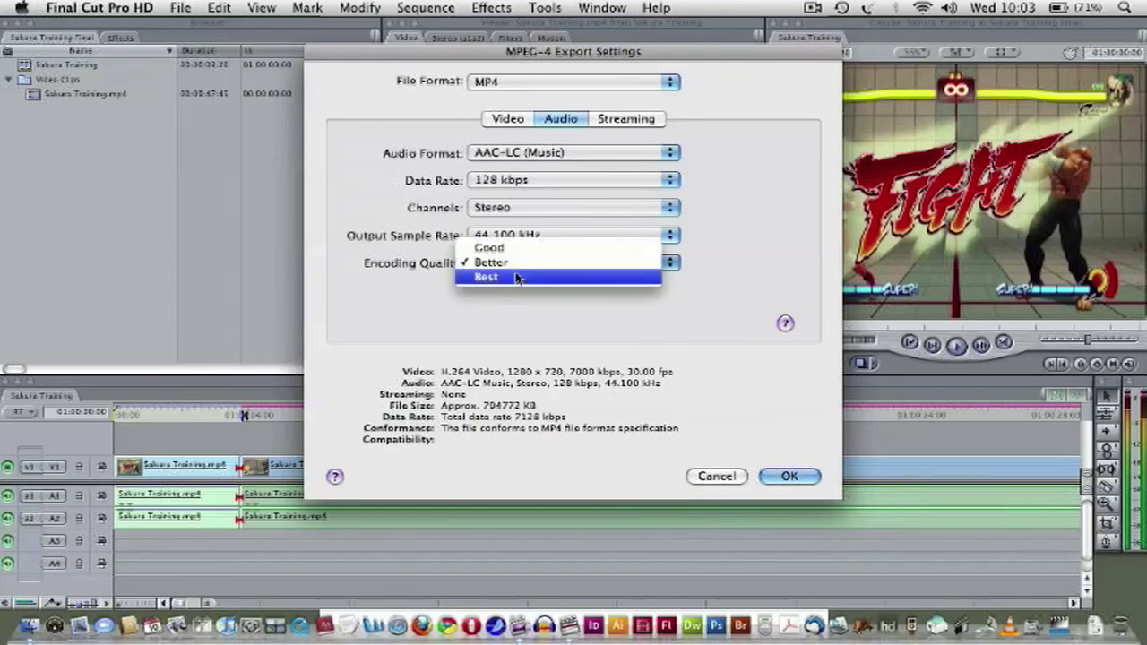
left_click(518, 277)
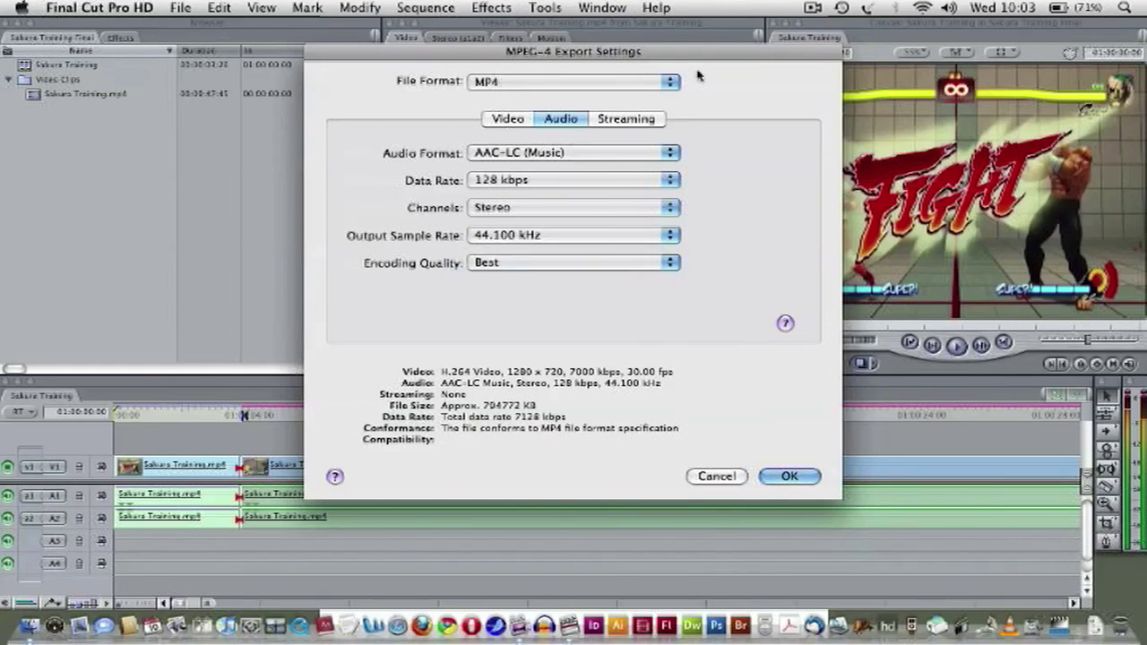
left_click(625, 118)
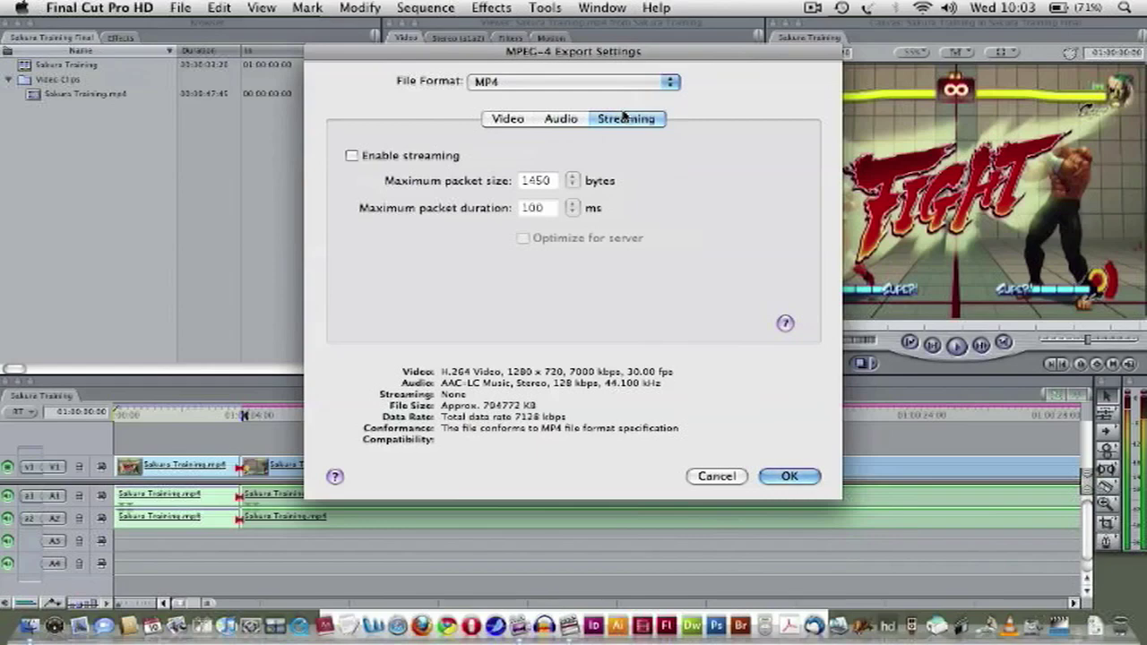
Recheck the MPEG-4 Video and Audio settings, accept them with OK, and cancel the Save dialog
left_click(559, 122)
left_click(524, 123)
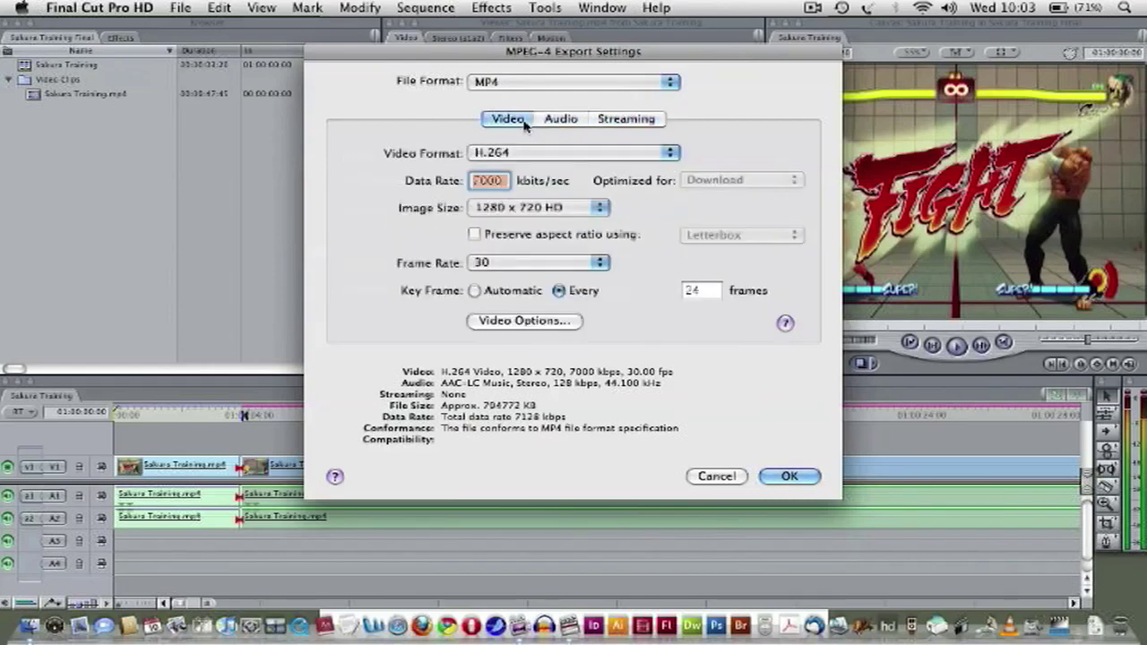
left_click(579, 122)
left_click(502, 122)
left_click(504, 183)
left_click(789, 477)
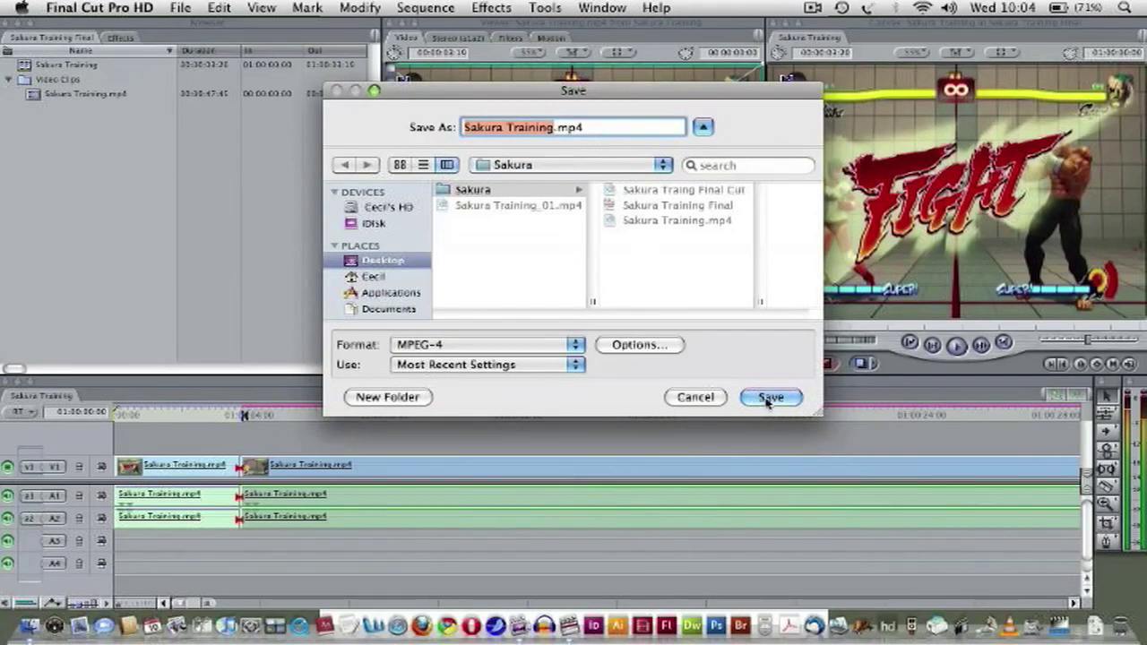
left_click(708, 398)
Hide Final Cut and Quick Look the Sakura Traing Final Cut movie in the Sakura folder to confirm 1280 x 720
key("super+h")
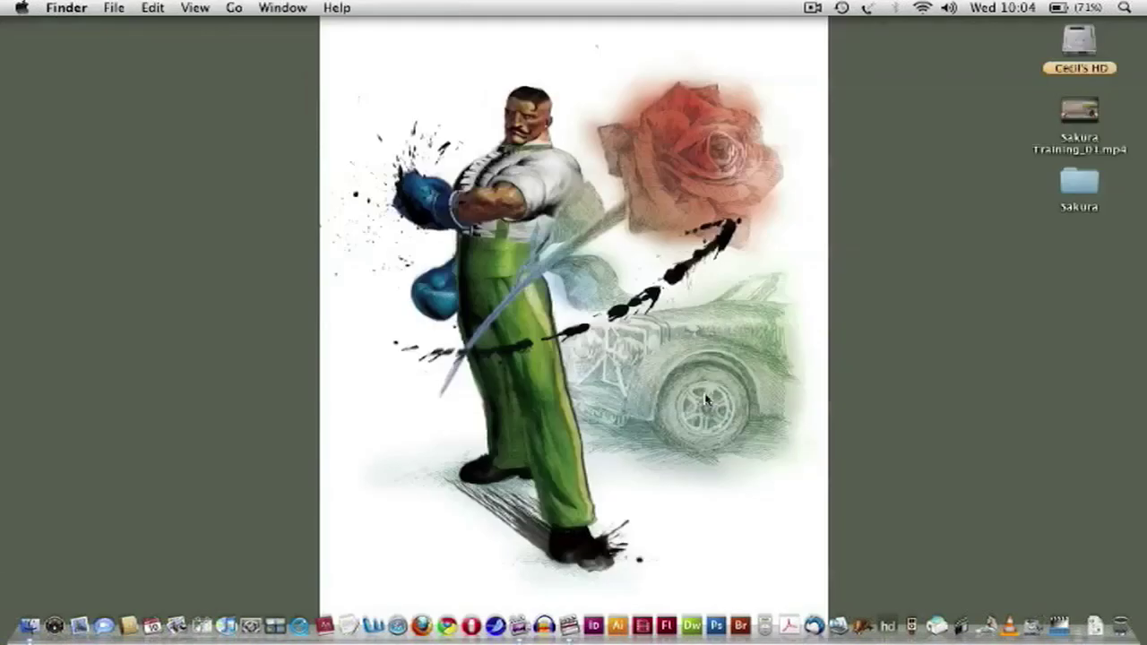
double_click(1073, 188)
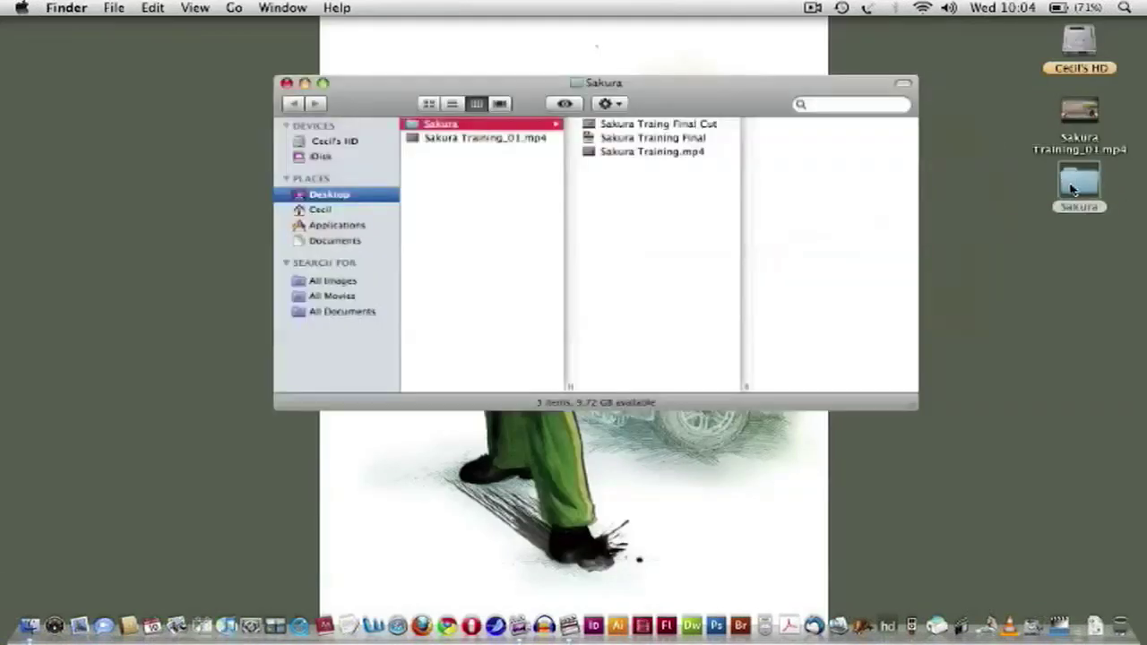
left_click(588, 120)
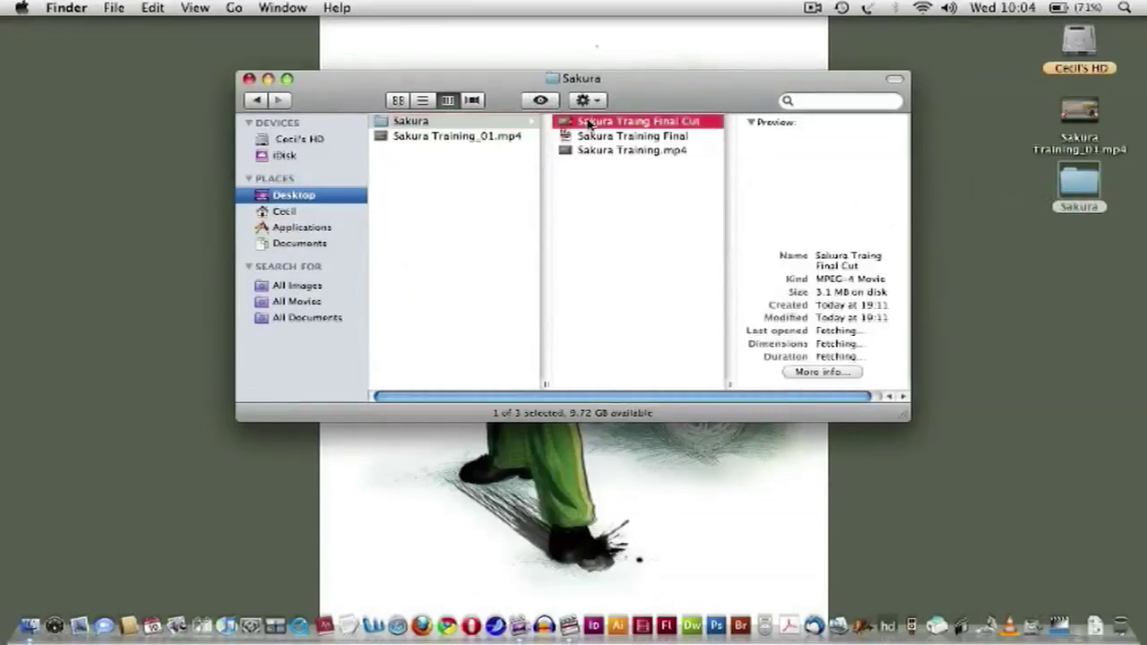
key("space")
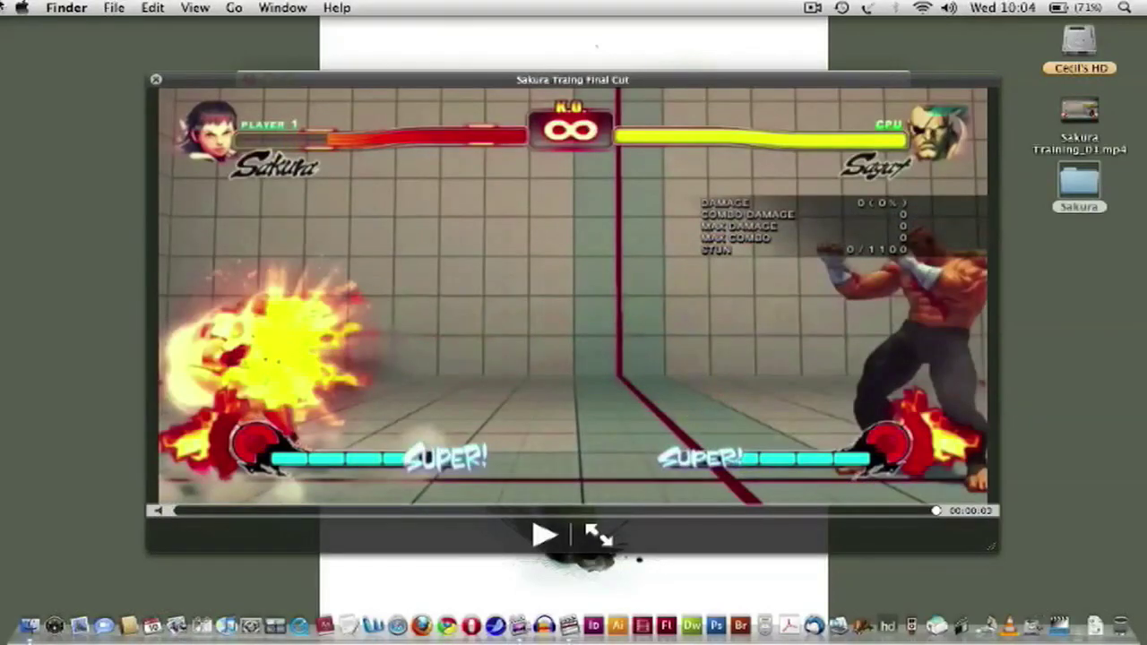
left_click(157, 81)
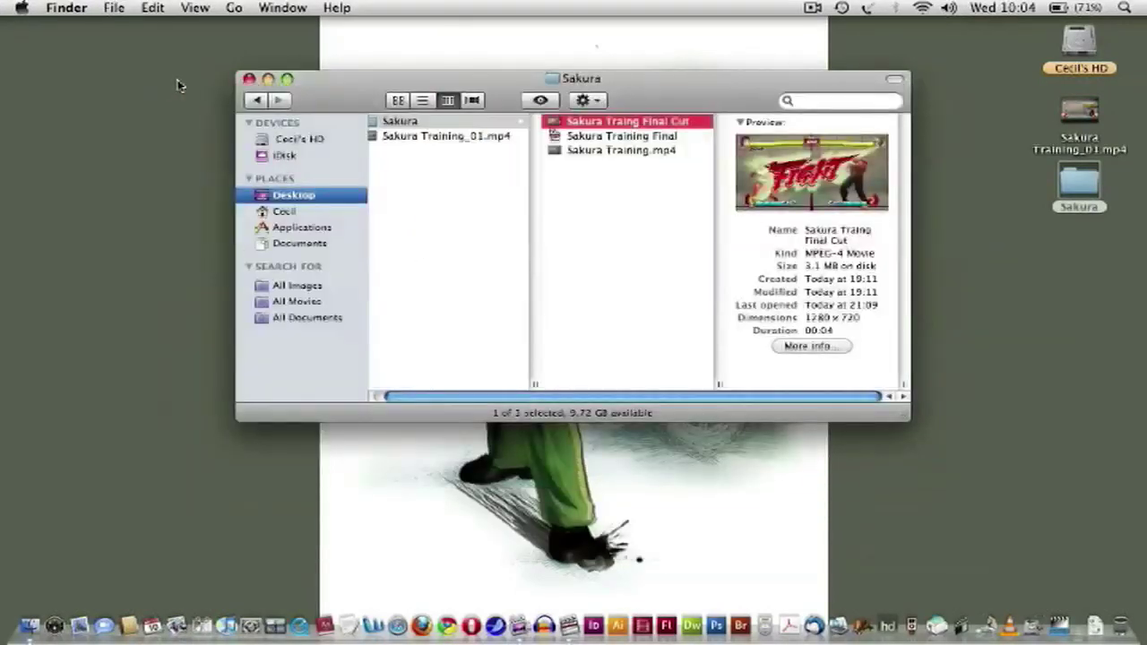
left_click(249, 80)
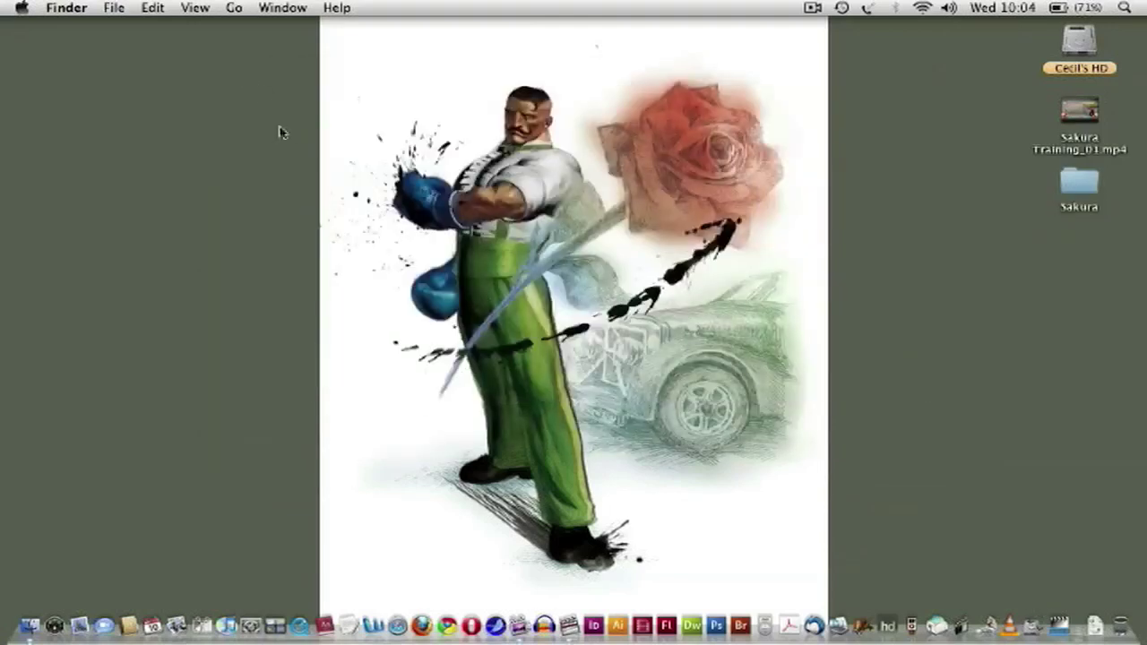